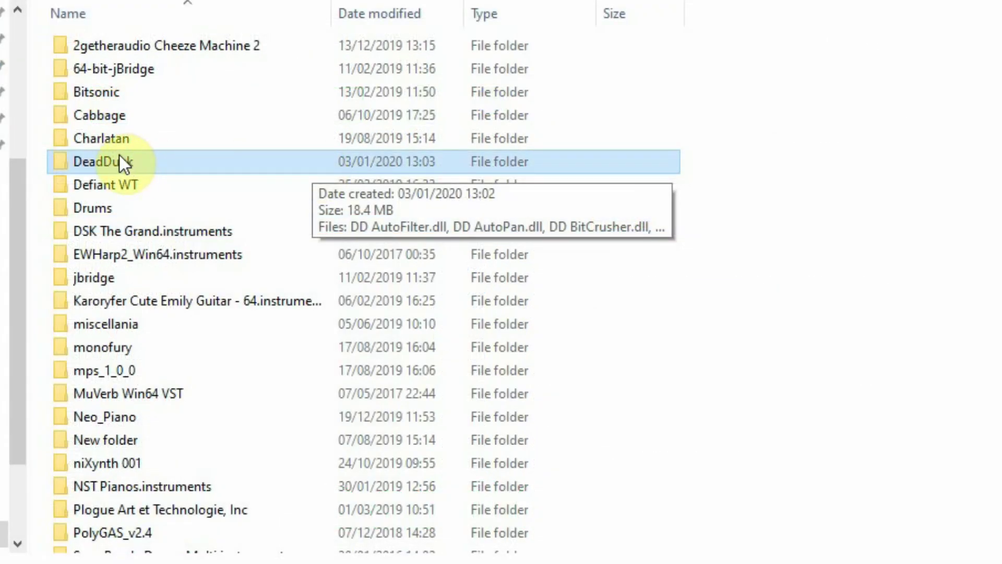
Open the DeadDuck folder and look through its list of plug-in DLL files
double_click(142, 164)
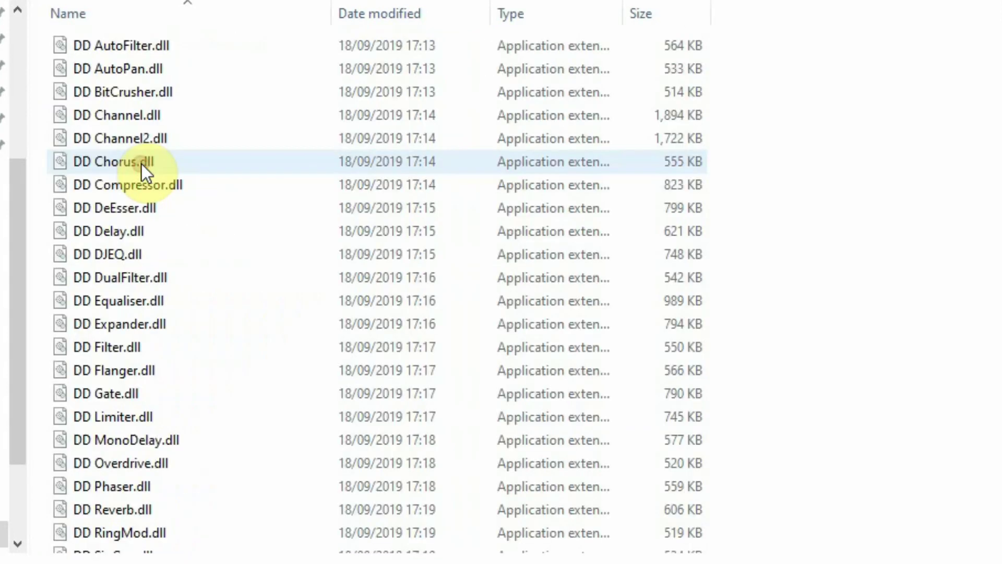
scroll(142, 164, "down", 1)
scroll(142, 166, "up", 1)
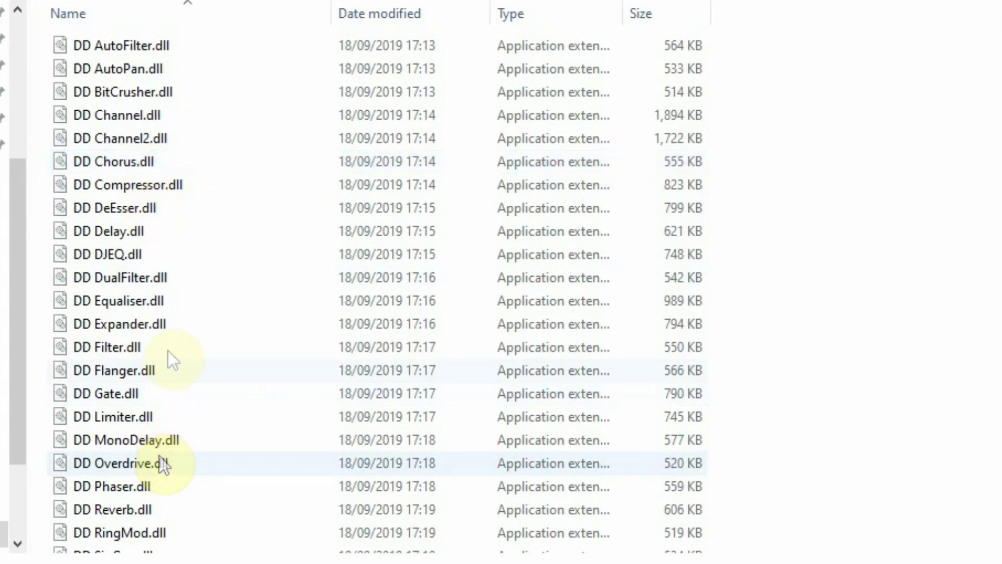
mouse_move(196, 226)
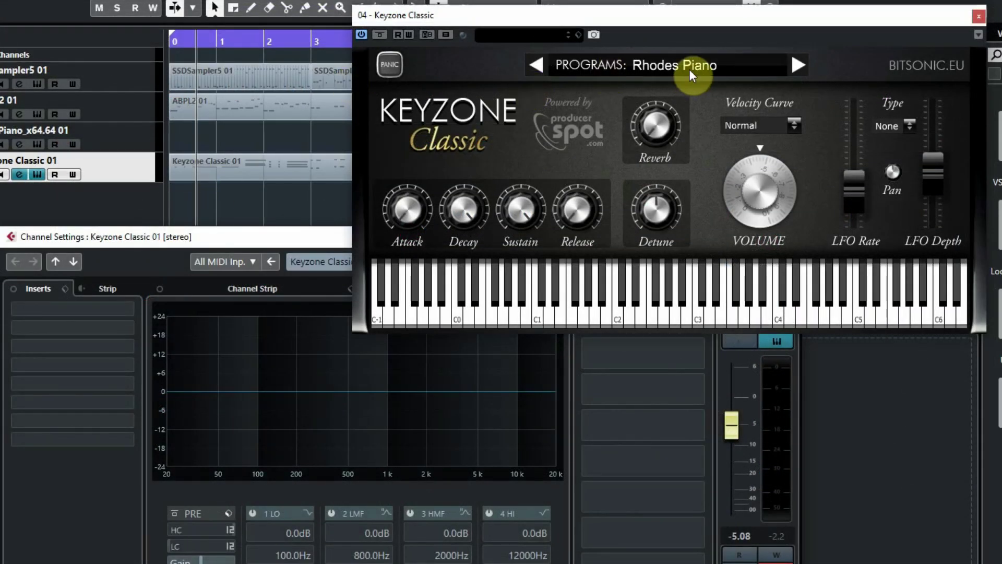
Switch to Cubase and, in DD AutoFilter on the Keyzone Classic track, set Depth to maximum and Rate to about halfway
left_click(596, 277)
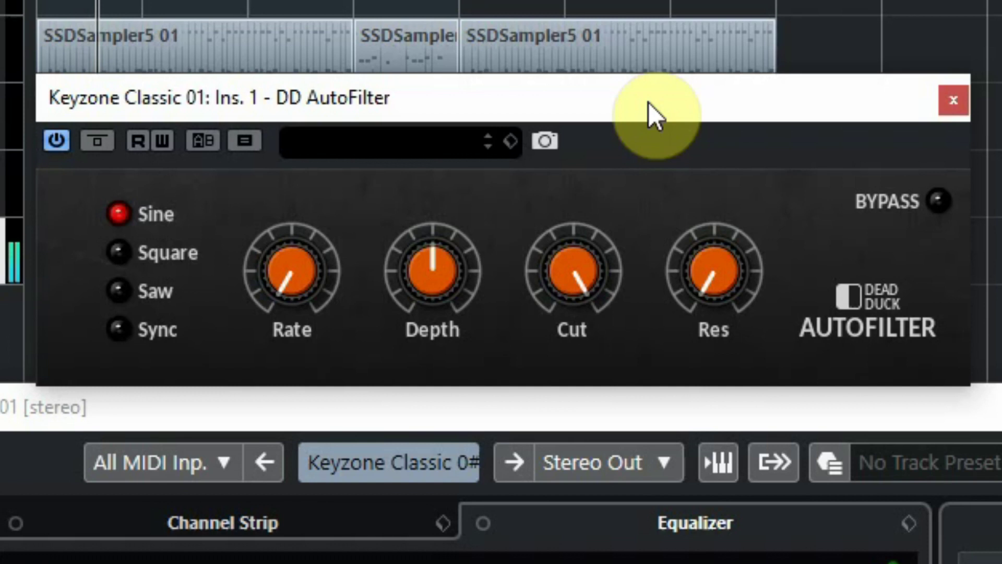
left_click_drag(405, 274, 434, 187)
left_click_drag(288, 285, 341, 120)
left_click(424, 286)
left_click_drag(424, 286, 417, 214)
left_click_drag(272, 279, 299, 348)
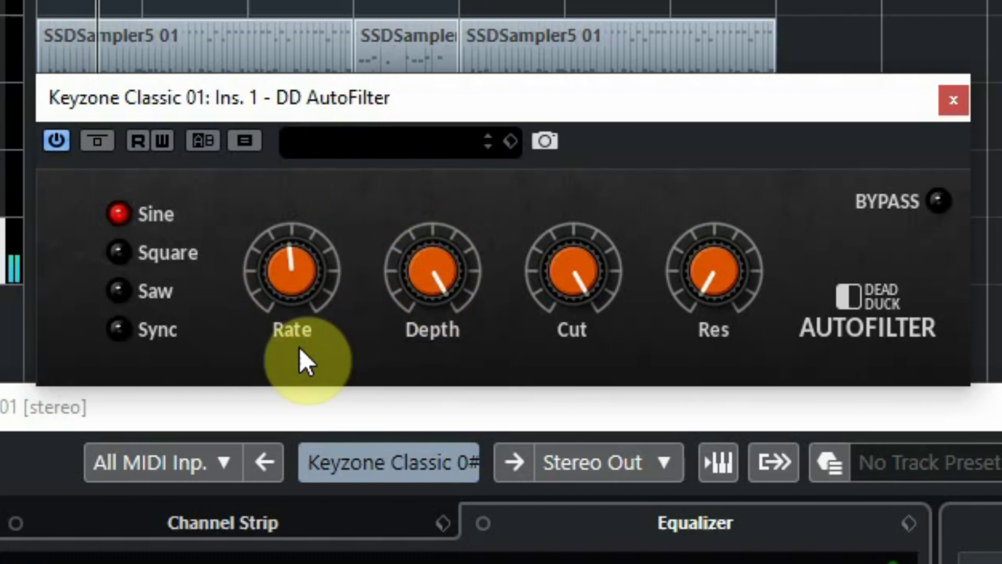
Lower the AutoFilter's Cut to just under halfway, raise Res well above halfway and reduce Rate slightly
left_click_drag(575, 262, 579, 465)
left_click_drag(711, 273, 700, 73)
left_click_drag(568, 264, 564, 272)
mouse_move(290, 261)
left_mouse_down()
mouse_move(280, 290)
mouse_move(282, 262)
left_mouse_up()
Try the Square waveform, settle on Saw, reduce Depth slightly, enable Sync and raise the AutoFilter's Rate
left_click(117, 251)
left_click(119, 293)
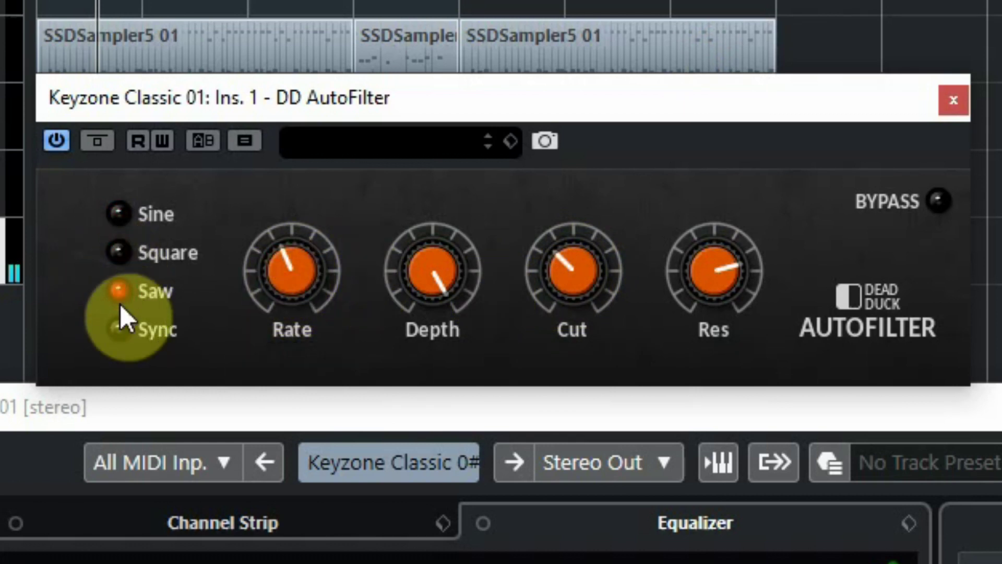
mouse_move(419, 265)
left_mouse_down()
mouse_move(407, 563)
mouse_move(449, 477)
mouse_move(409, 265)
left_mouse_up()
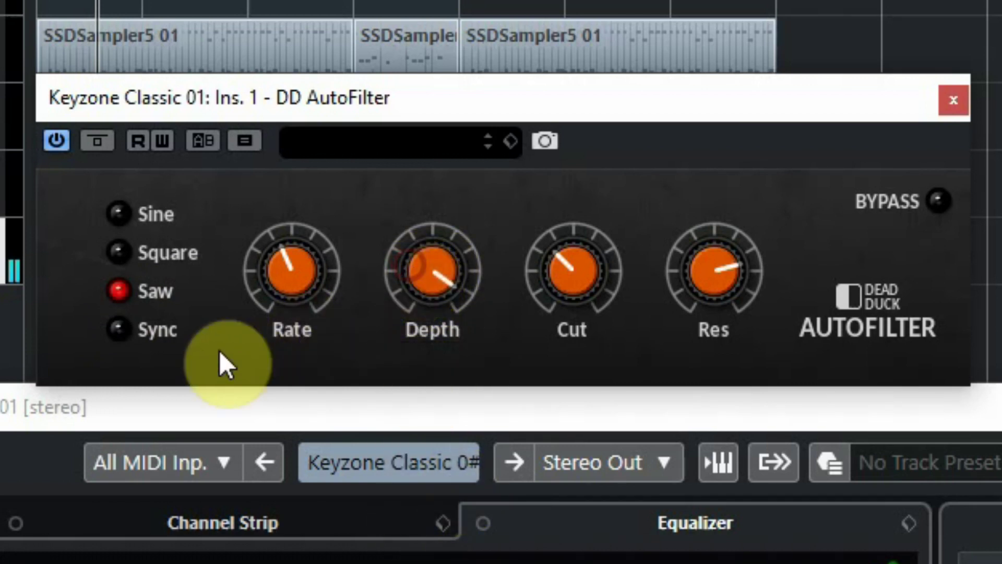
left_click(117, 330)
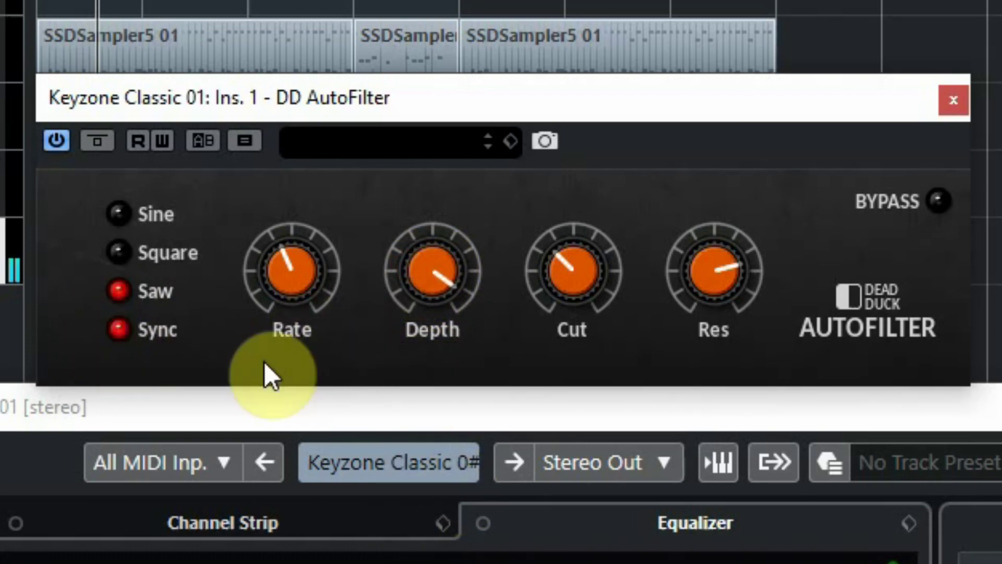
left_click_drag(308, 269, 317, 186)
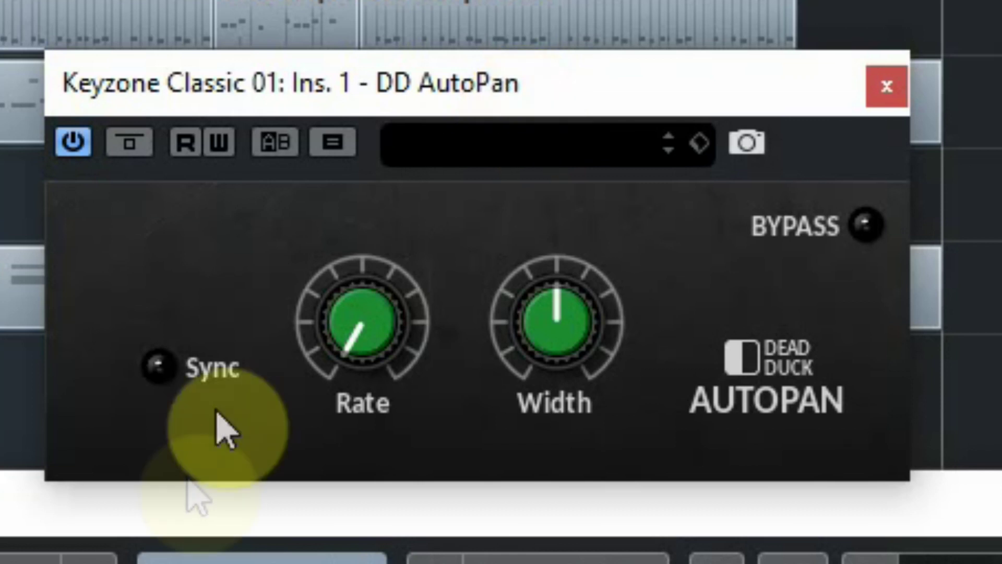
In DD AutoPan, set Width to maximum and Rate to about halfway, enable Sync and readjust the Rate
left_click_drag(375, 373, 409, 285)
left_click_drag(582, 348, 590, 80)
left_click_drag(340, 358, 356, 204)
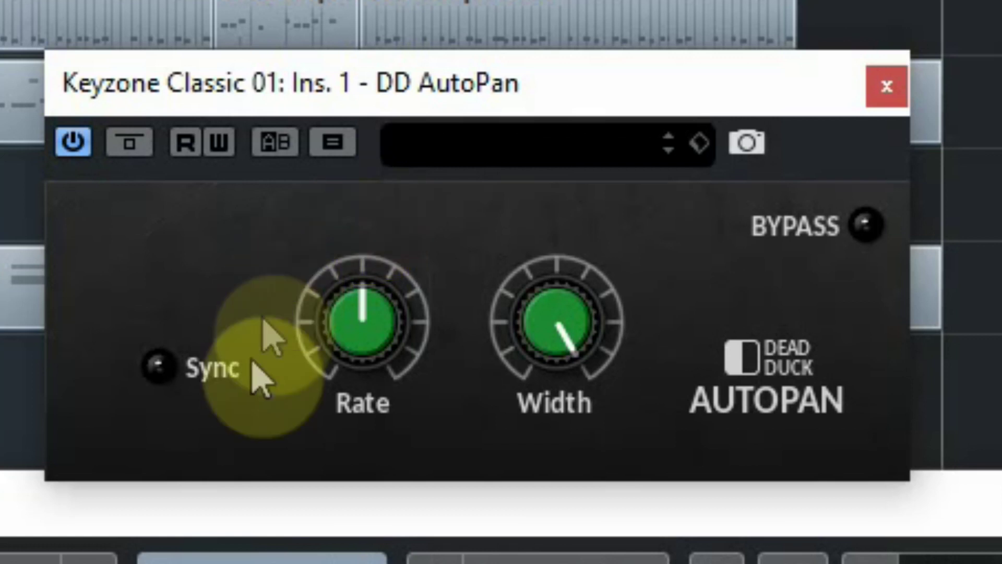
left_click(158, 368)
left_click_drag(333, 350, 371, 205)
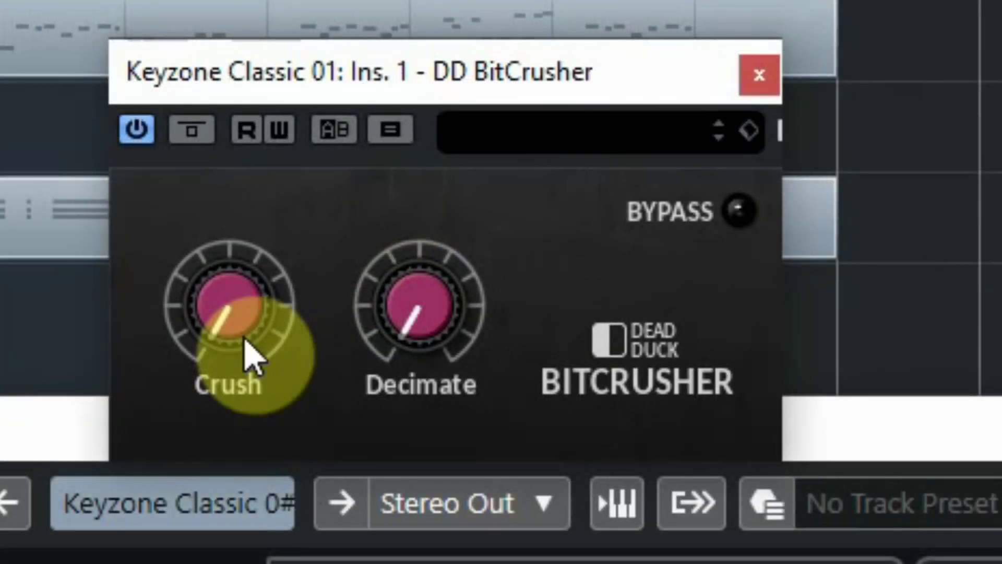
In DD BitCrusher, try higher Crush and Decimate amounts and turn both knobs back down
left_click_drag(251, 331, 279, 88)
left_click_drag(409, 346, 418, 198)
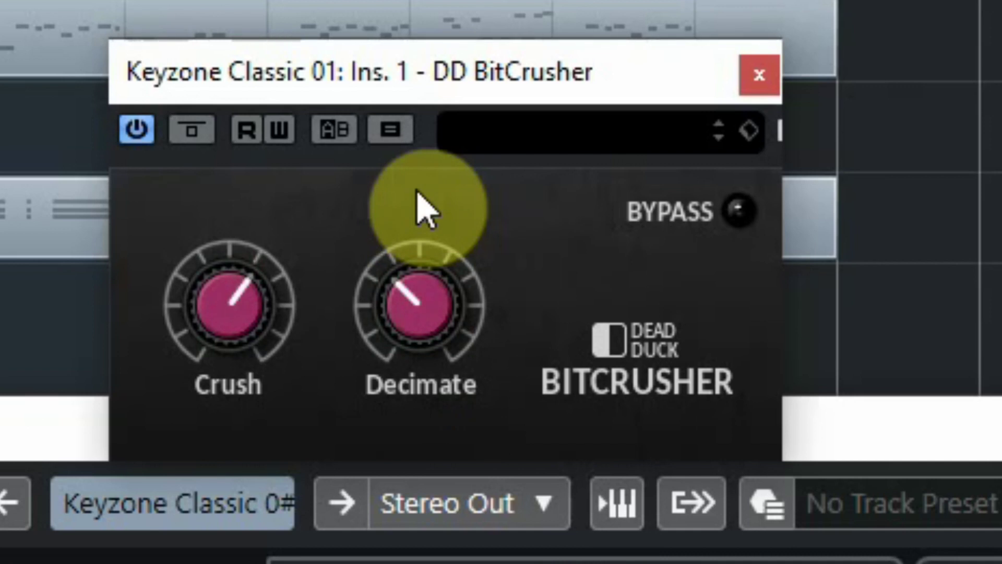
left_click_drag(219, 342, 235, 458)
left_click_drag(402, 329, 415, 384)
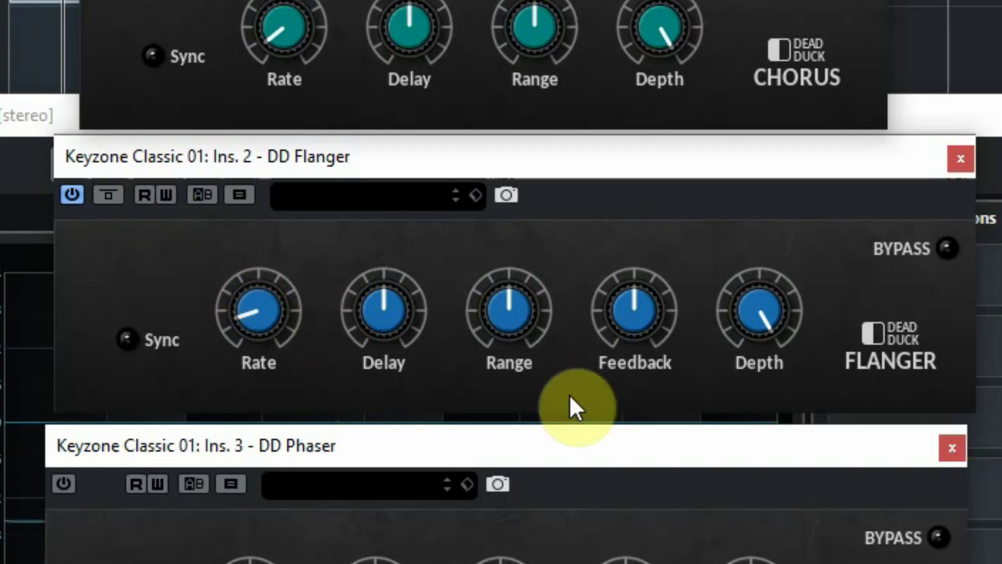
Raise the DD Flanger's Feedback, switch over to the DD Phaser insert and raise its Feedback
left_click_drag(634, 313, 655, 238)
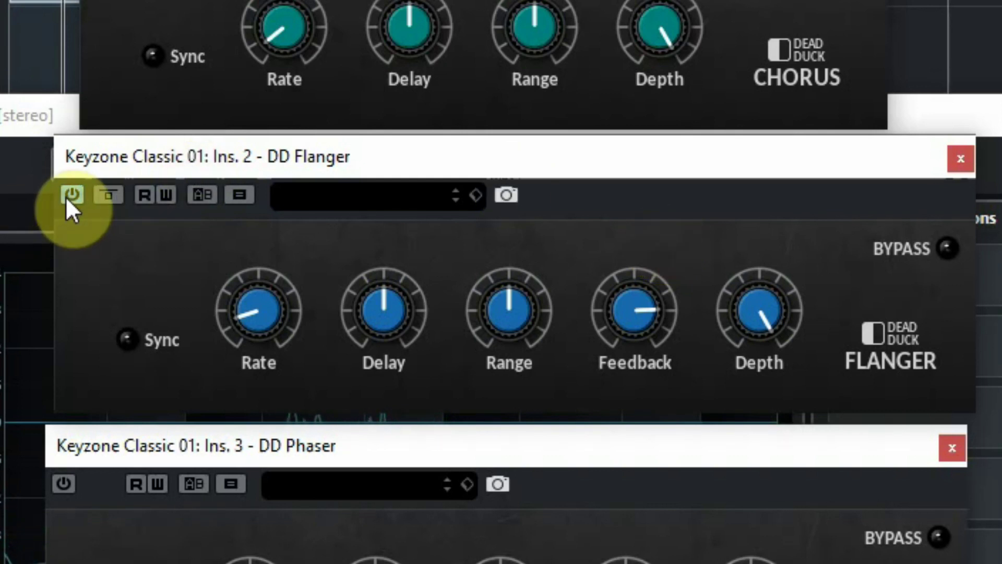
left_click(60, 484)
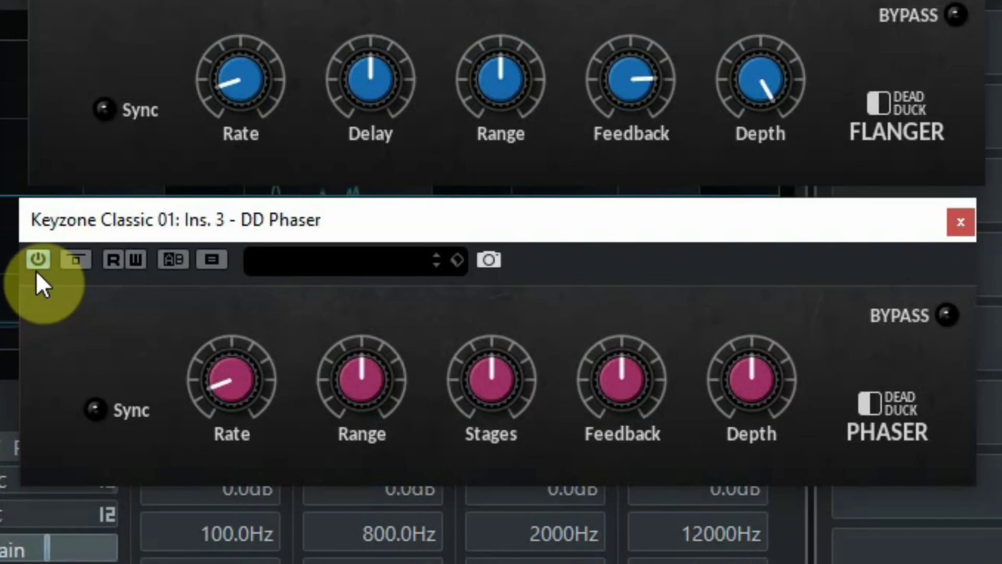
left_click_drag(619, 381, 622, 284)
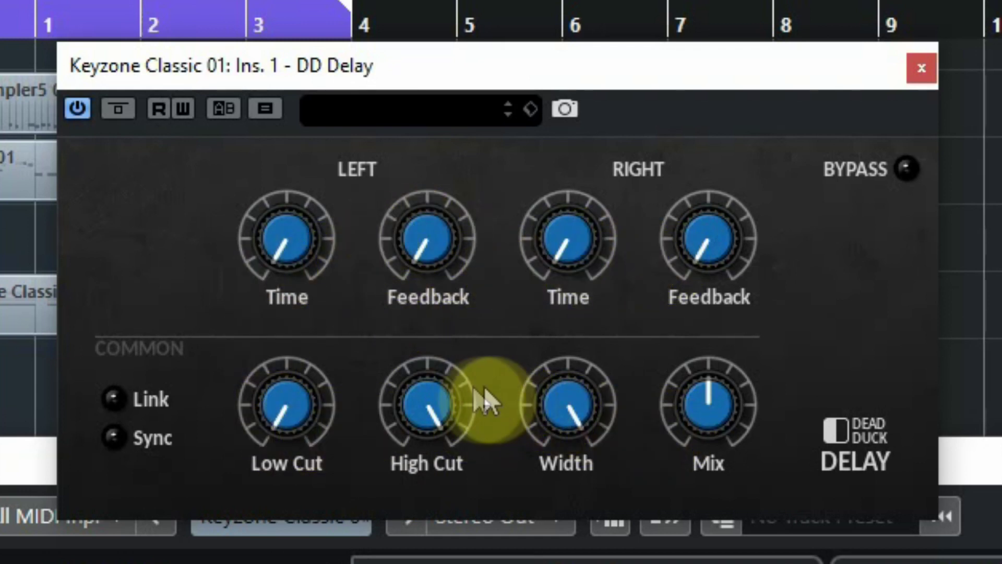
In DD Delay, reduce Width slightly, raise Mix slightly and try out the Link and Sync options
left_click_drag(580, 425, 566, 403)
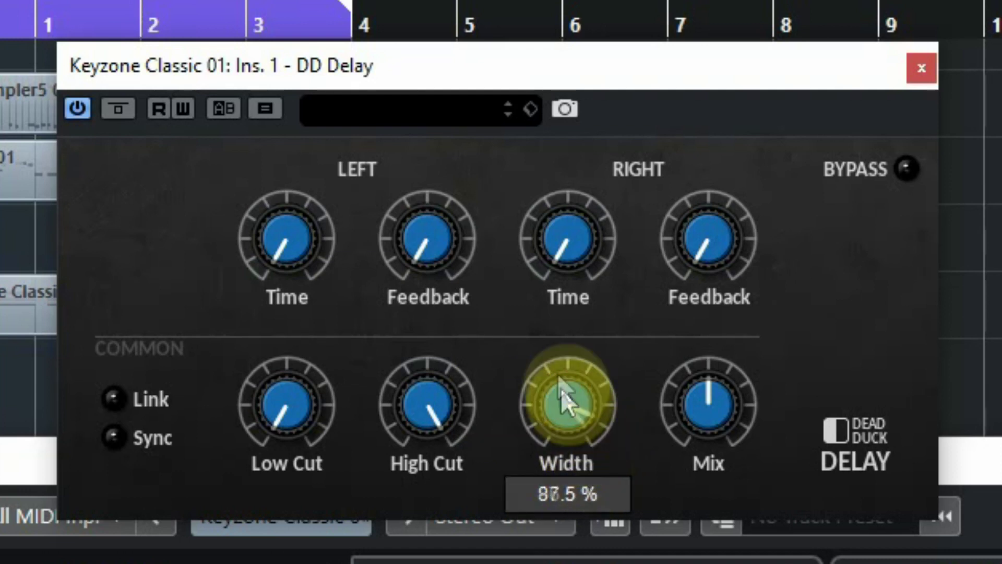
left_click_drag(705, 398, 703, 358)
left_click(142, 406)
left_click(133, 441)
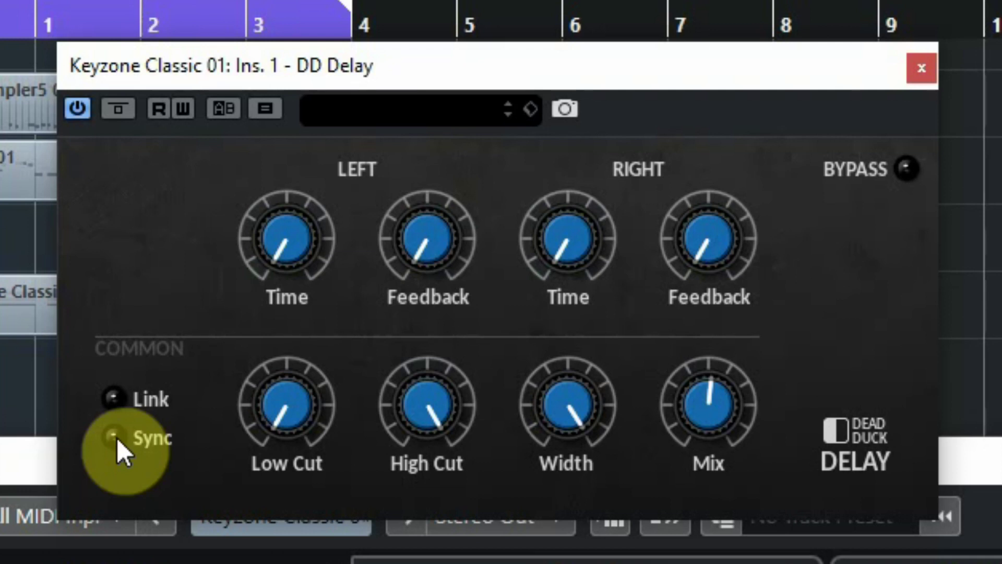
Raise the delay's Time for both channels, and readjust the right channel's Time downward
left_click_drag(251, 251, 277, 181)
left_click_drag(580, 245, 581, 161)
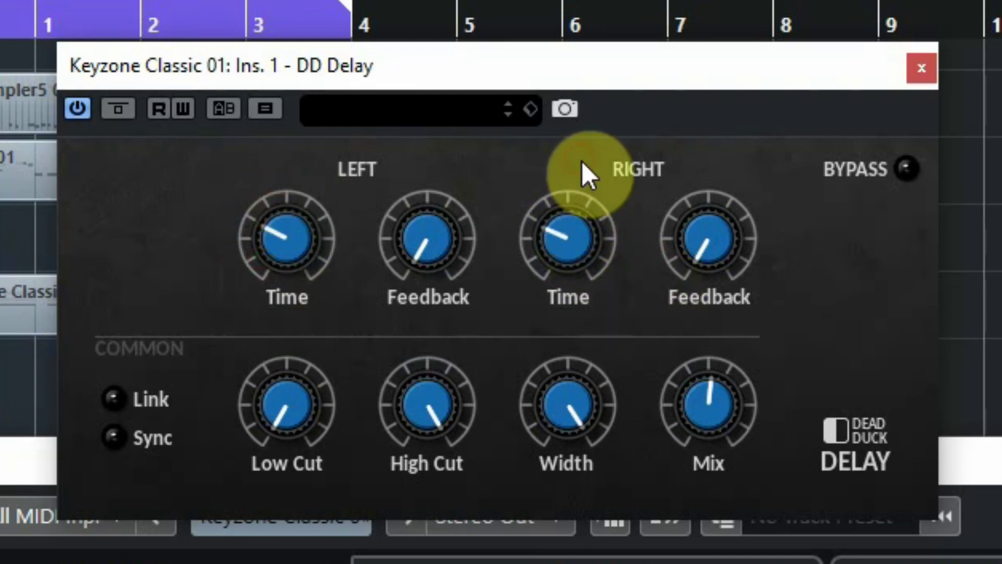
left_click_drag(562, 222, 557, 257)
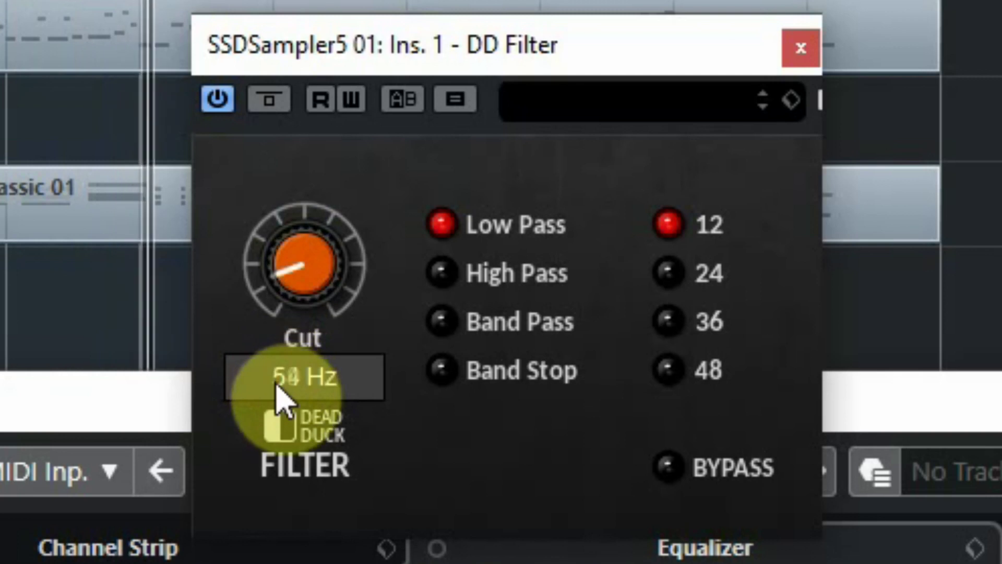
In DD Filter on the SSDSampler5 track, try High Pass, Band Pass and Band Stop while sweeping Cut, and select the 36 slope
left_click_drag(266, 355, 336, 441)
left_click(438, 273)
left_click(442, 321)
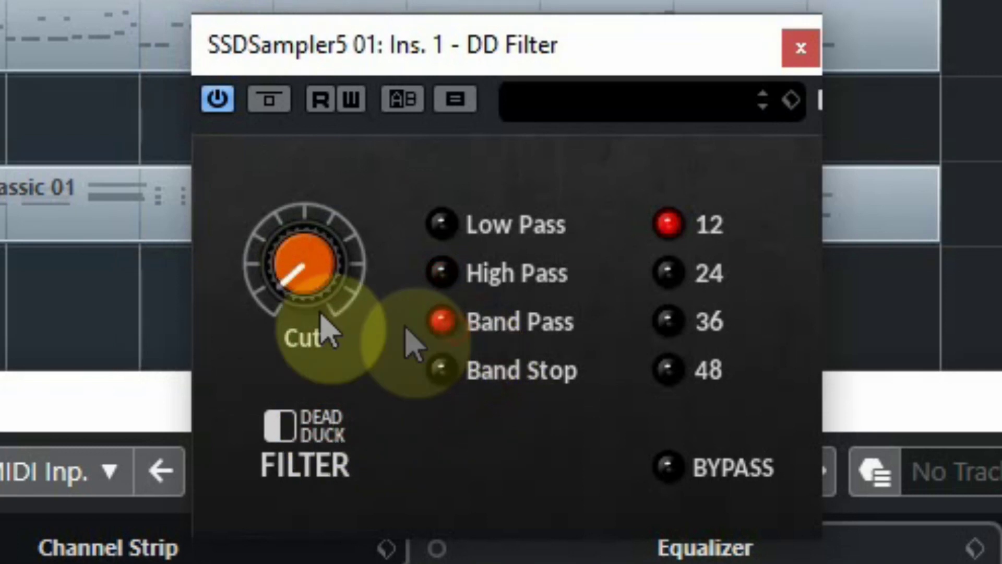
left_click_drag(293, 275, 302, 235)
left_click(441, 369)
left_click_drag(344, 329, 278, 288)
left_click(666, 326)
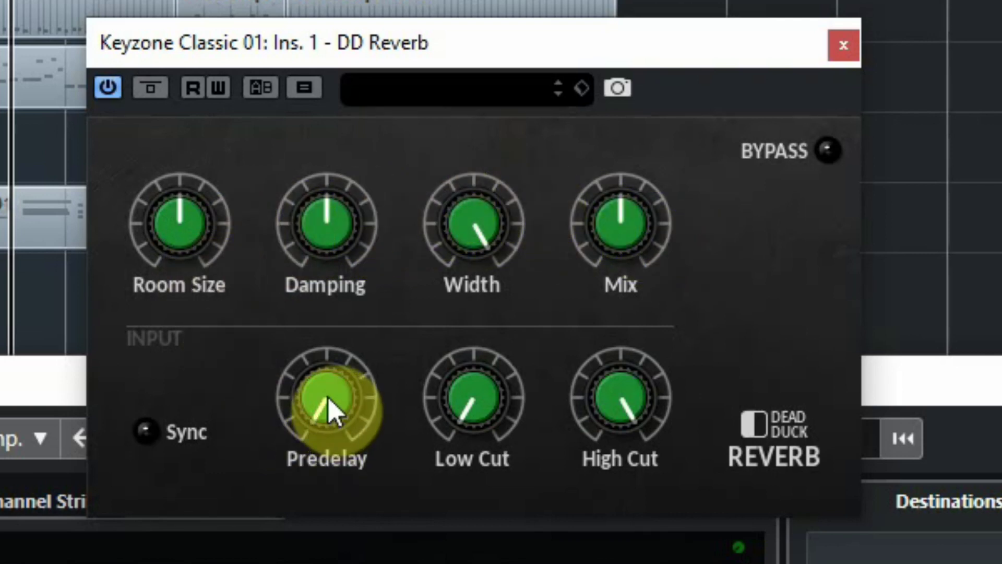
Enable Sync in DD Reverb and raise the Predelay beyond 1/32
left_click(147, 428)
mouse_move(331, 375)
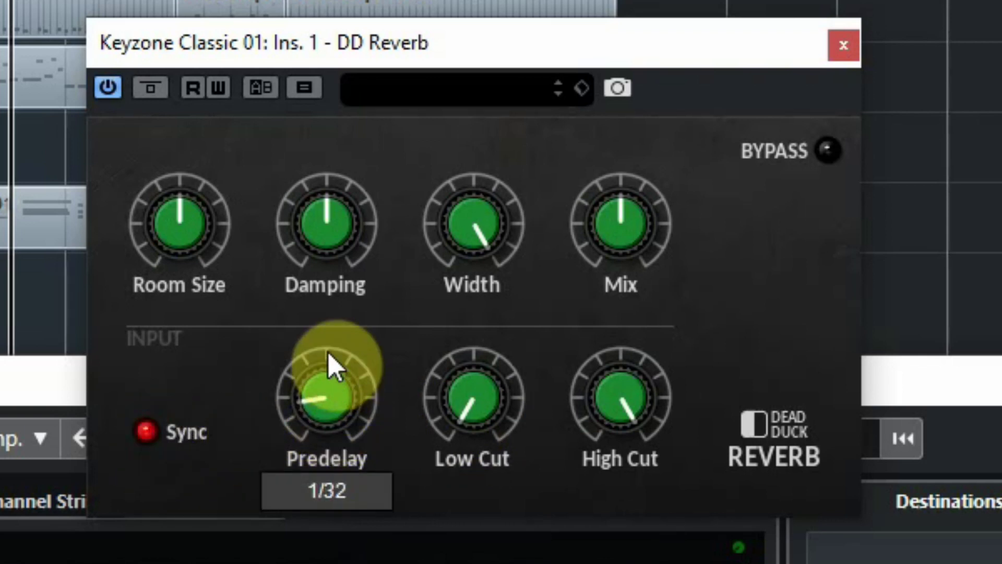
left_click_drag(330, 368, 335, 317)
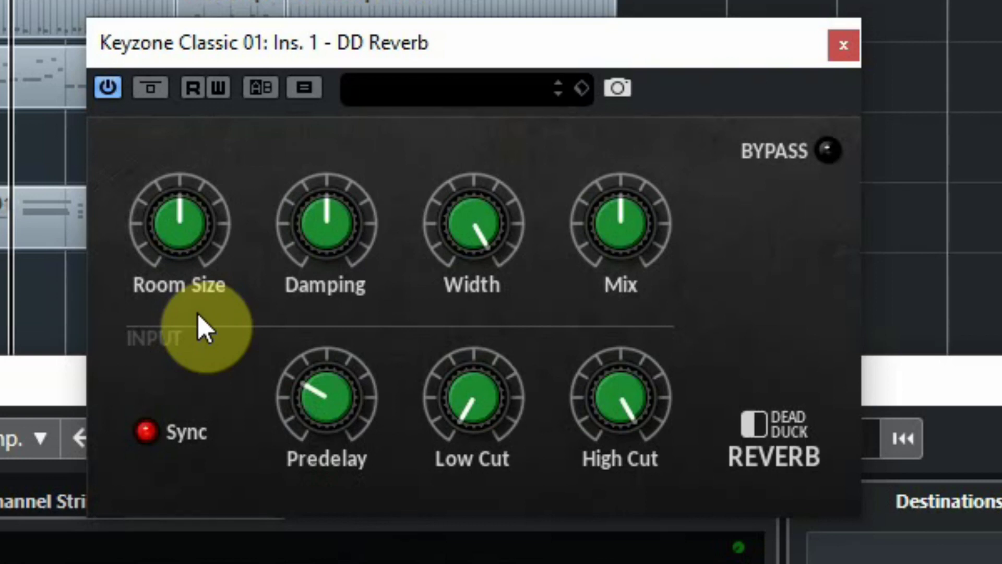
Adjust the reverb's Room Size, Damping and Low Cut
left_click_drag(187, 230, 224, 331)
left_click_drag(298, 272, 336, 139)
left_click_drag(471, 413, 488, 246)
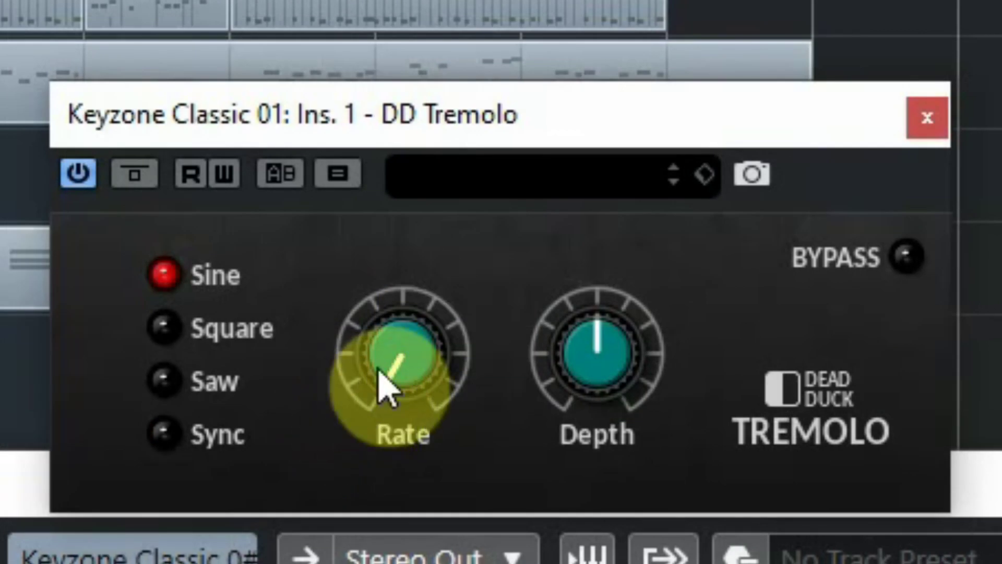
In DD Tremolo, set Rate to halfway and Depth near maximum, and select the Square waveform
left_click_drag(387, 381, 443, 219)
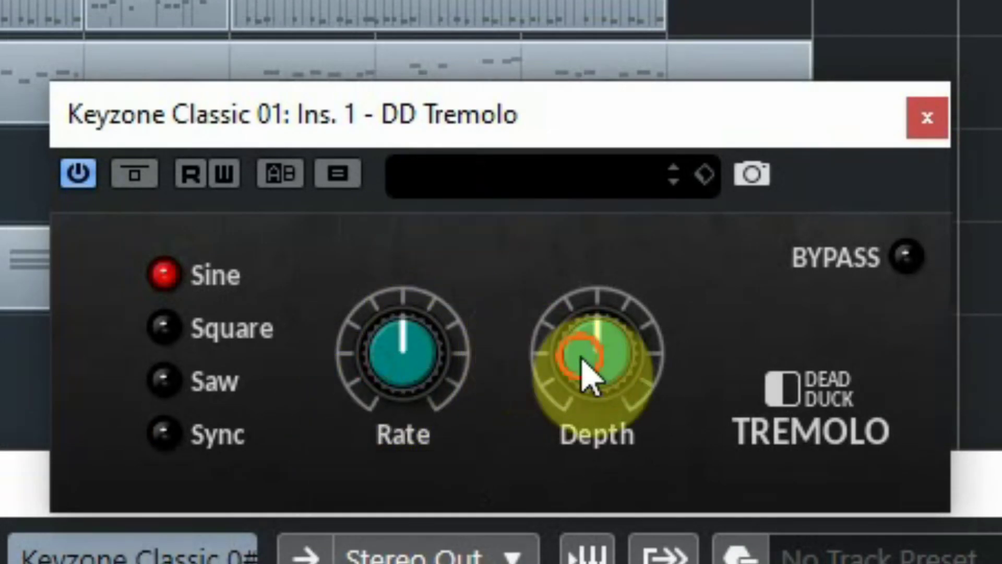
left_click_drag(586, 369, 616, 209)
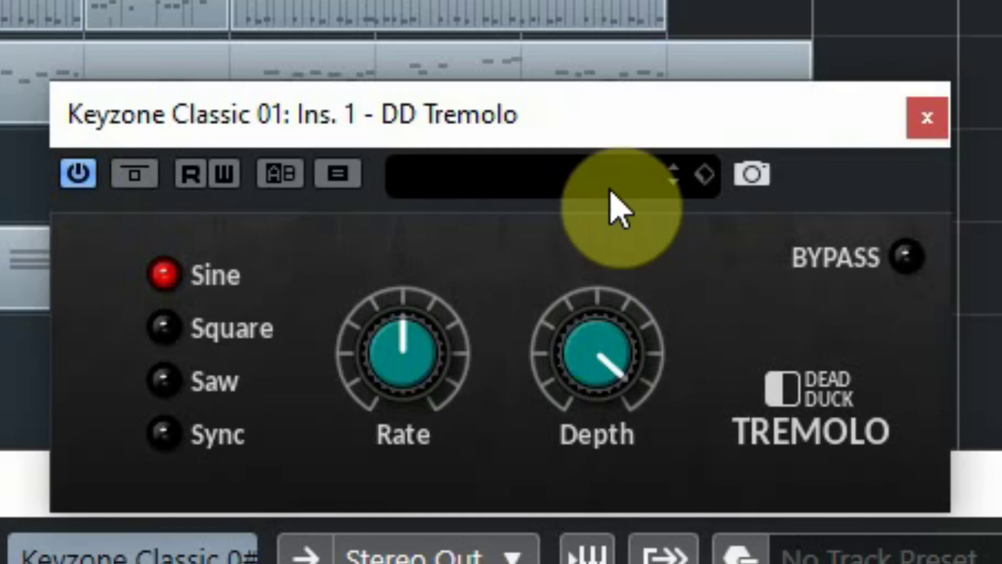
left_click(164, 328)
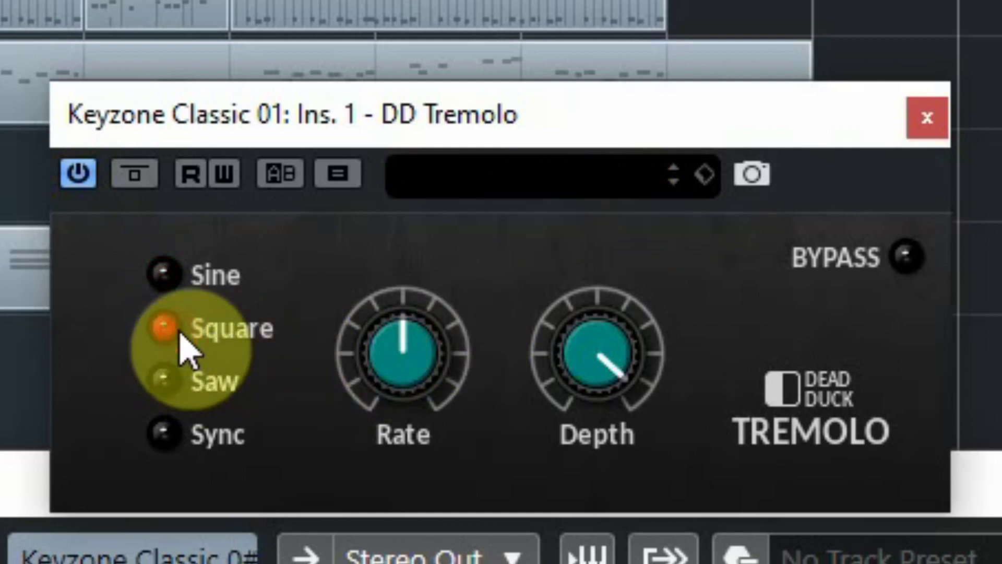
Change the tremolo to the Saw waveform, lower Depth to about -89 %, enable Sync and adjust the Rate
left_click(162, 383)
left_click(592, 337)
left_click_drag(592, 338, 584, 563)
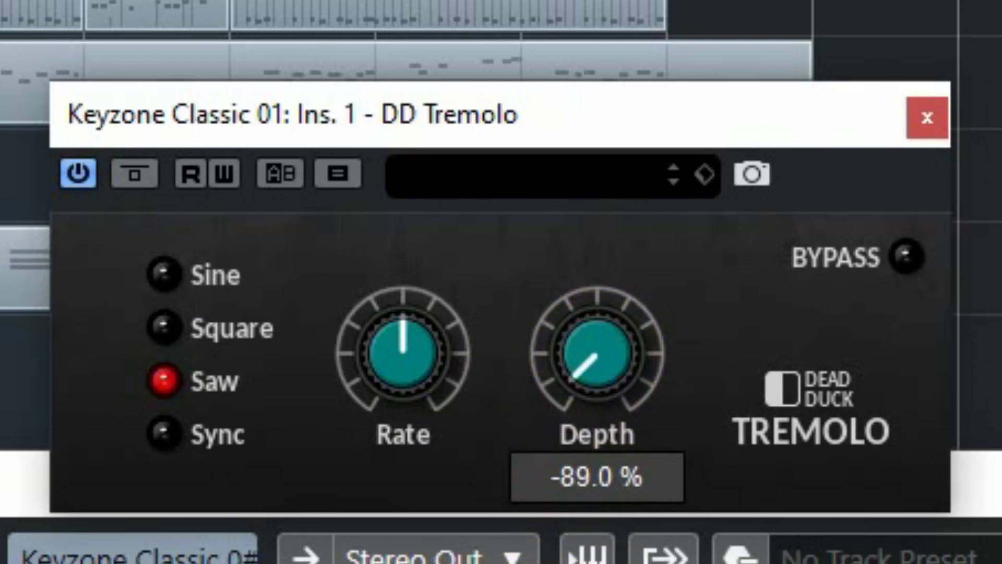
left_click(166, 438)
left_click_drag(391, 361, 400, 299)
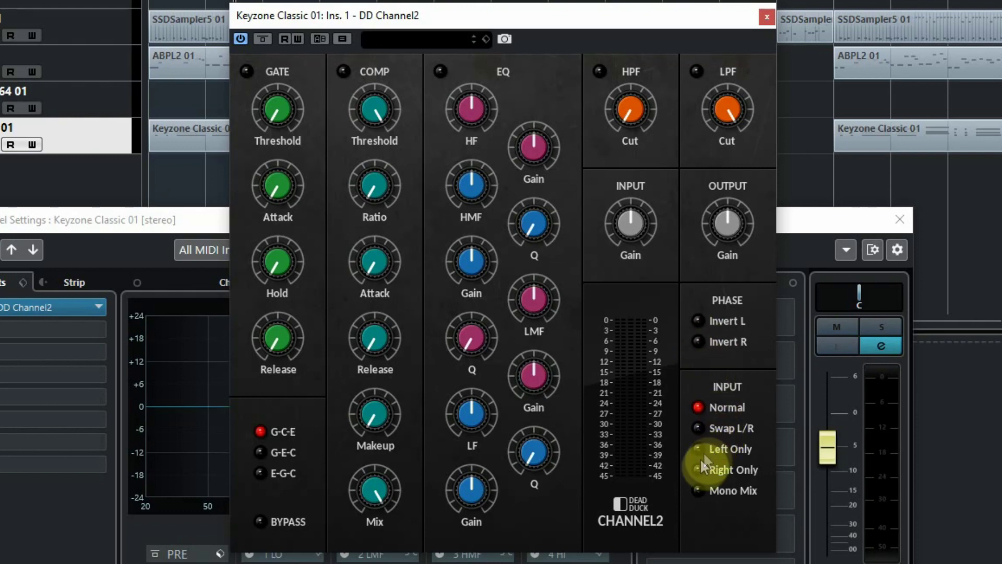
In DD Channel2, set the input mode to Mono Mix, try the G-E-C and E-G-C processing orders and return to G-C-E
left_click(701, 490)
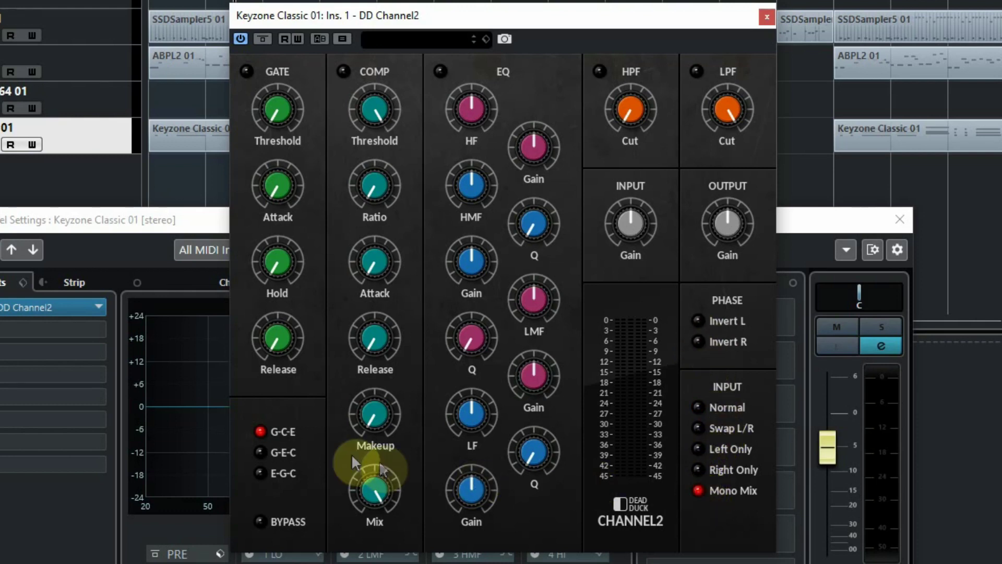
left_click(258, 453)
left_click(256, 472)
left_click(257, 432)
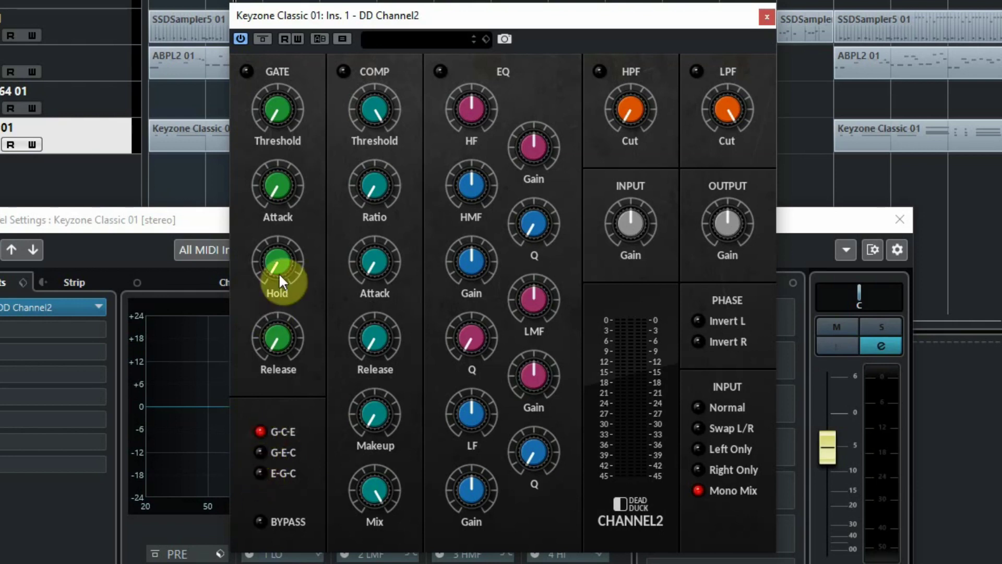